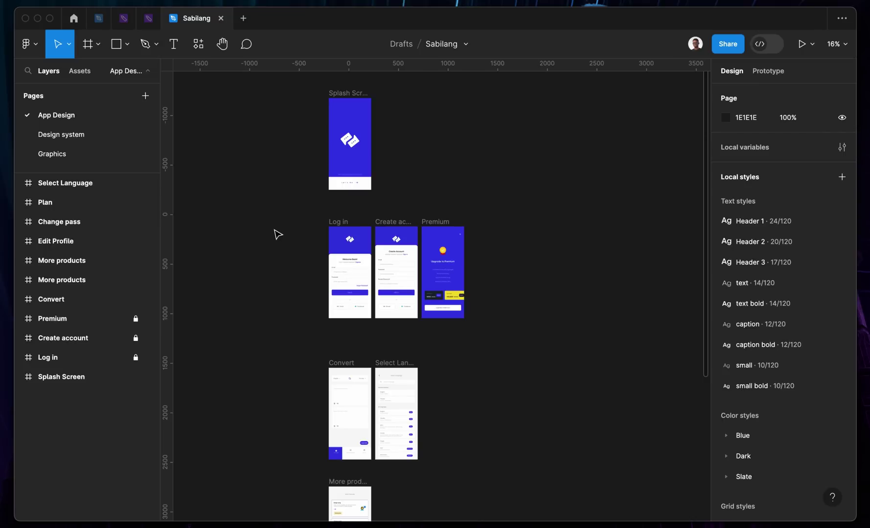
Step: Turn on Dev Mode and zoom in on the Splash Screen with its 'Let's Go' button
{"action": "left_click", "coordinate": [765, 47]}
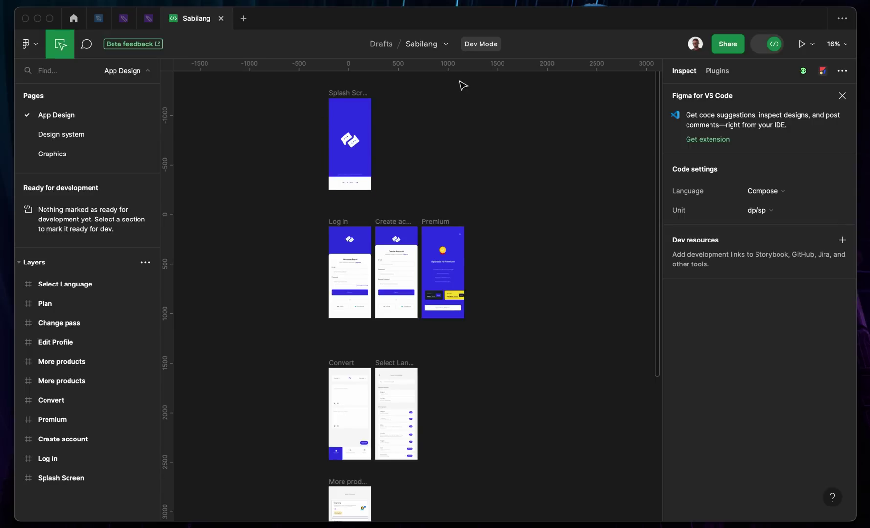
{"action": "scroll", "coordinate": [322, 85], "scroll_direction": "up", "scroll_amount": 5}
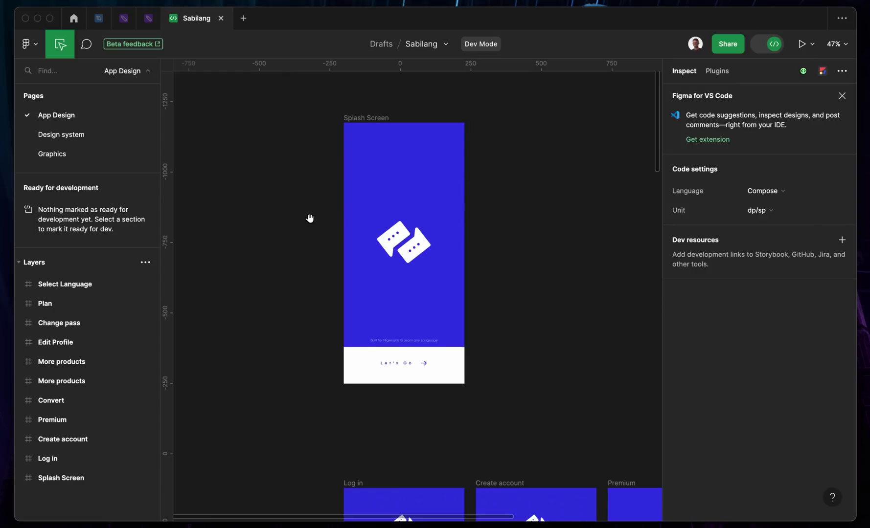
{"action": "scroll", "coordinate": [330, 218], "scroll_direction": "up", "scroll_amount": 4}
{"action": "scroll", "coordinate": [349, 218], "scroll_direction": "up", "scroll_amount": 3}
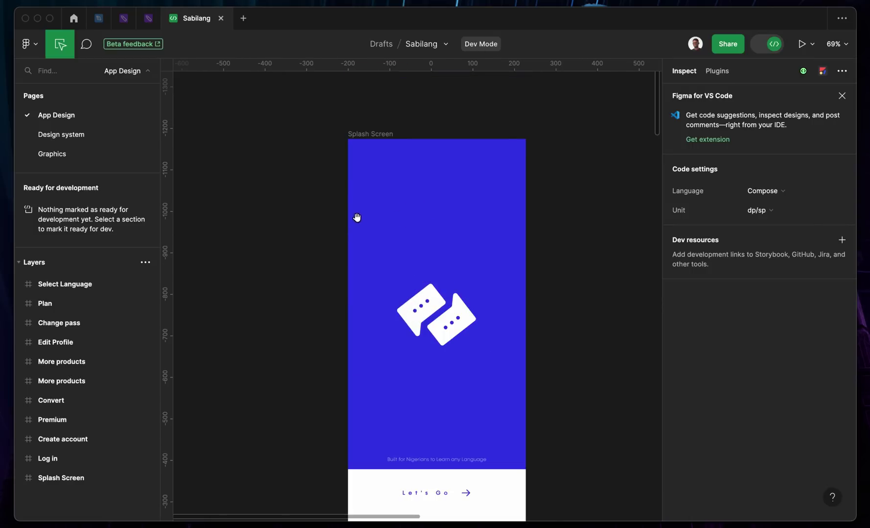
{"action": "scroll", "coordinate": [476, 243], "scroll_direction": "down", "scroll_amount": 1}
{"action": "scroll", "coordinate": [545, 235], "scroll_direction": "down", "scroll_amount": 3}
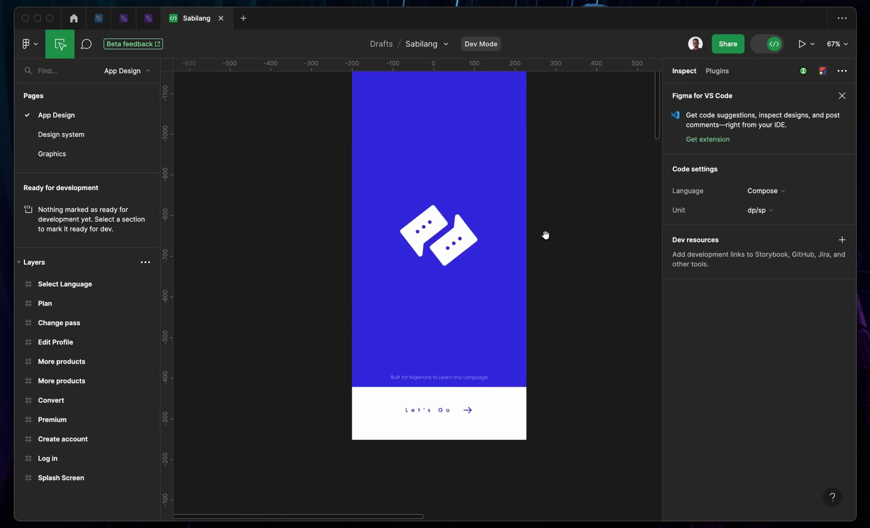
{"action": "scroll", "coordinate": [565, 237], "scroll_direction": "up", "scroll_amount": 2}
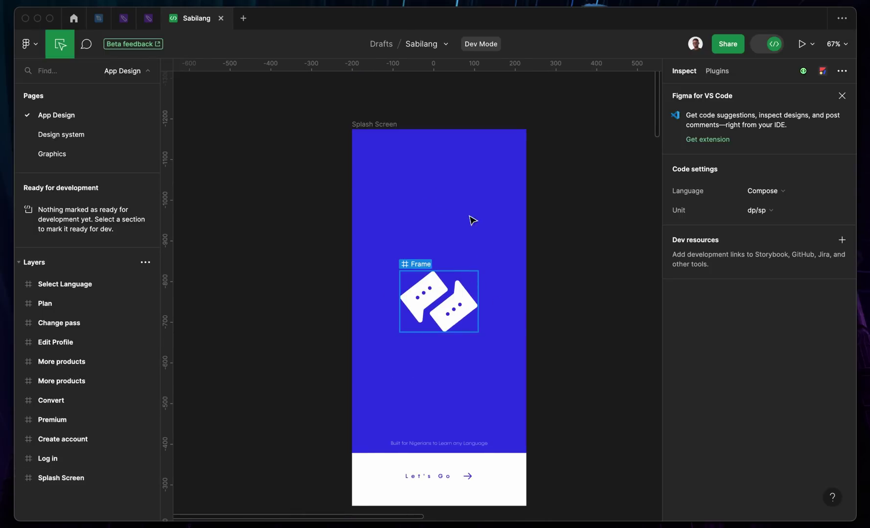
Step: Select the Splash Screen frame and review its Compose modifier, color tokens, icon assets and 2x PNG export
{"action": "left_click", "coordinate": [384, 128]}
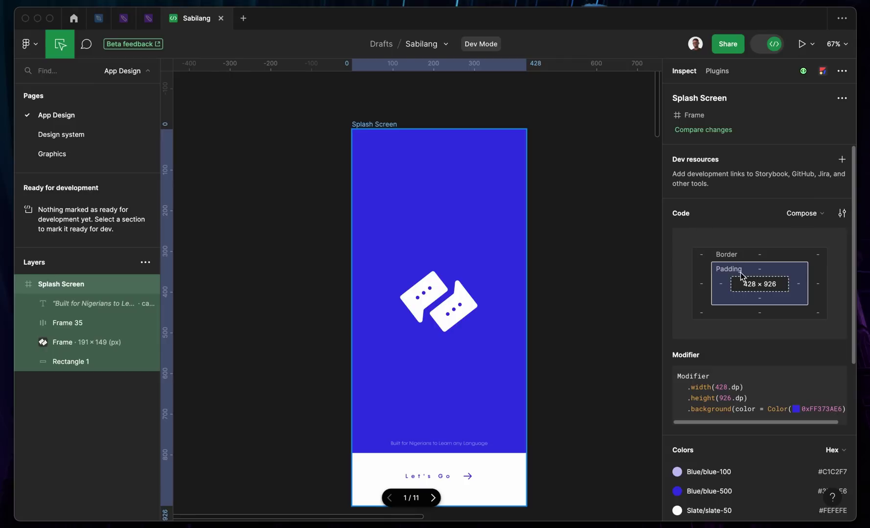
{"action": "scroll", "coordinate": [681, 322], "scroll_direction": "down", "scroll_amount": 2}
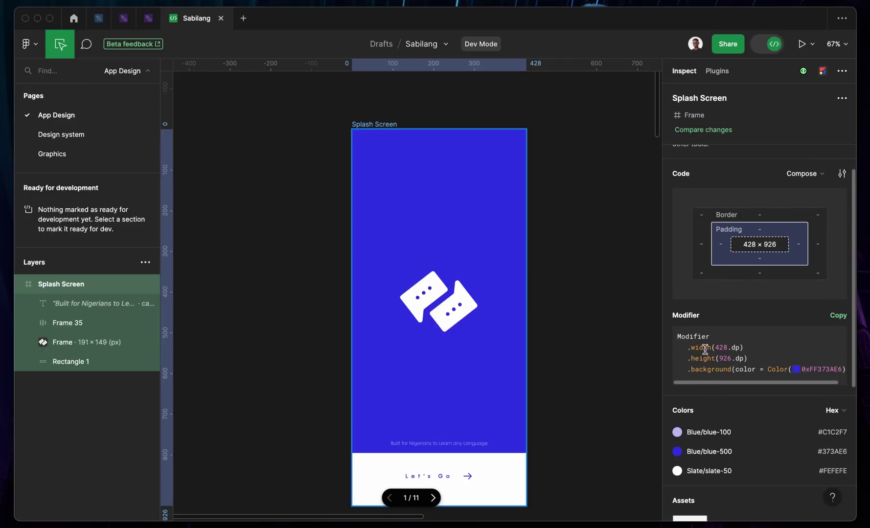
{"action": "scroll", "coordinate": [720, 405], "scroll_direction": "down", "scroll_amount": 4}
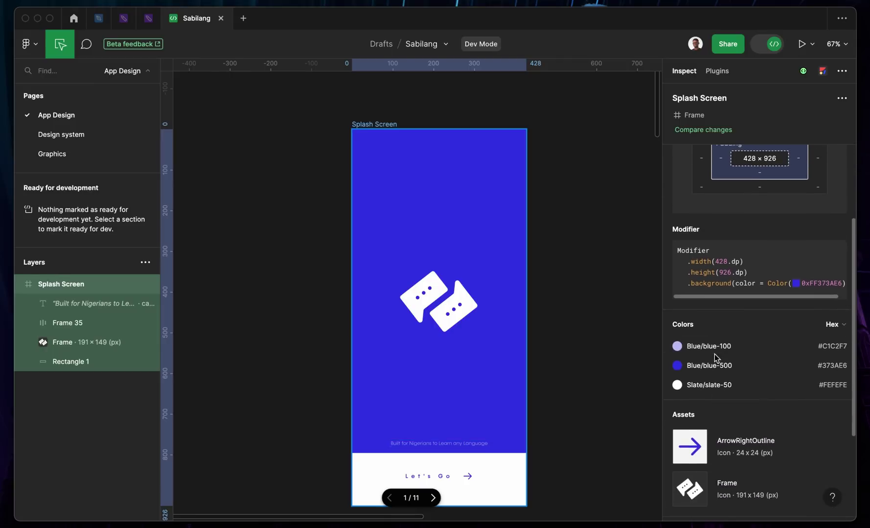
{"action": "scroll", "coordinate": [753, 378], "scroll_direction": "down", "scroll_amount": 3}
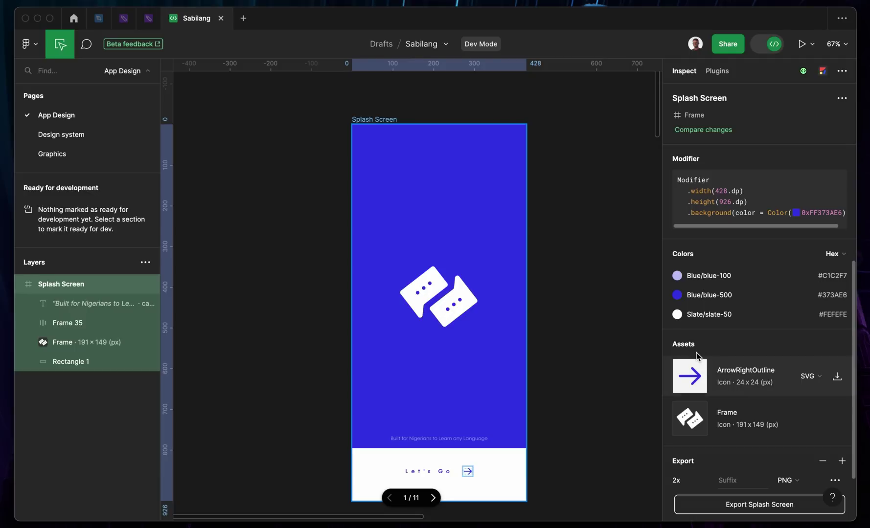
{"action": "mouse_move", "coordinate": [828, 382]}
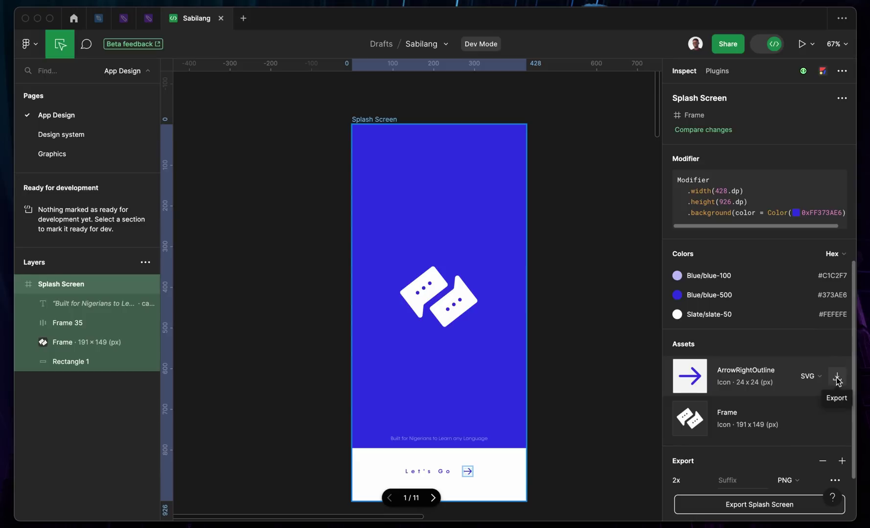
{"action": "scroll", "coordinate": [465, 406], "scroll_direction": "down", "scroll_amount": 2}
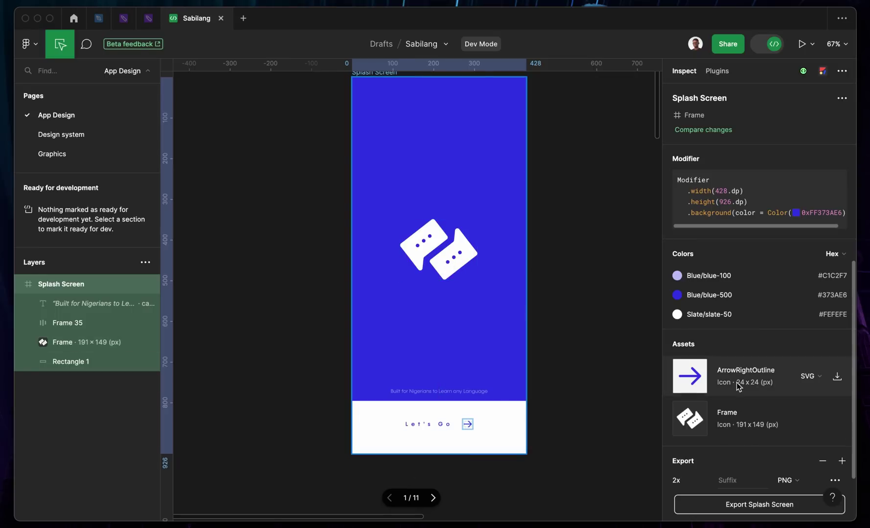
{"action": "left_click", "coordinate": [813, 380]}
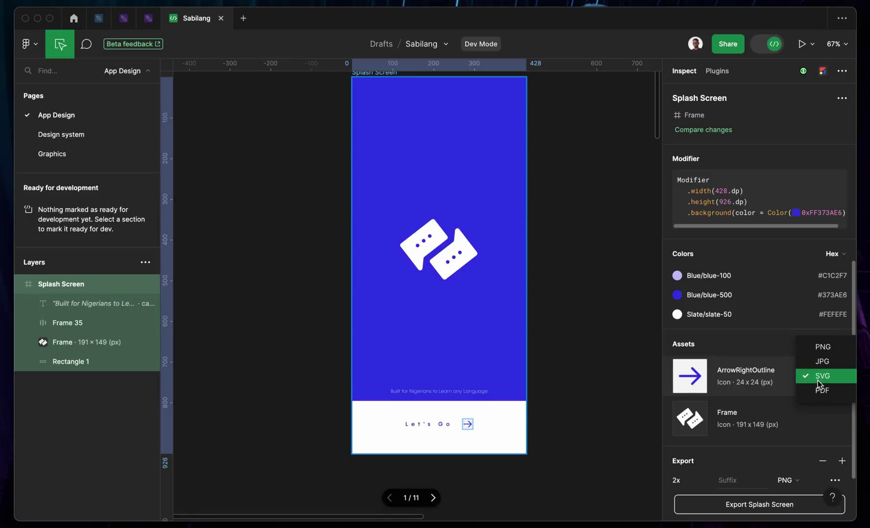
{"action": "left_click", "coordinate": [767, 364]}
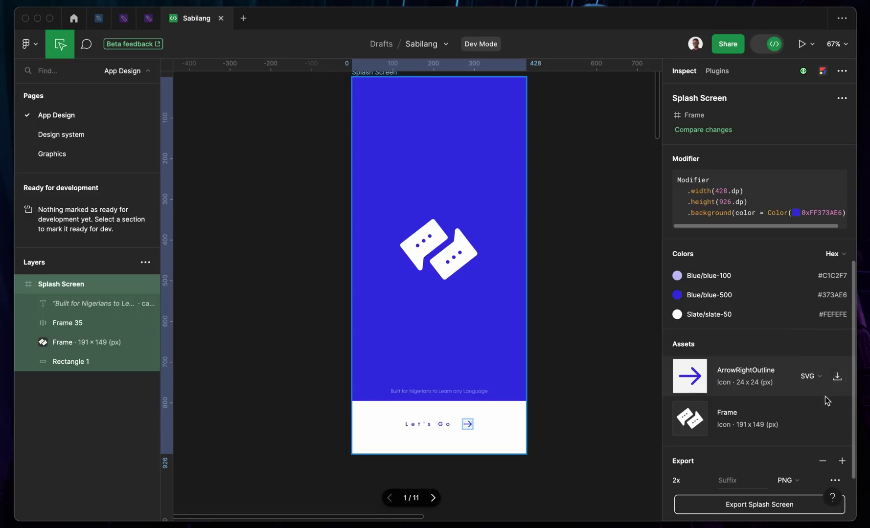
{"action": "scroll", "coordinate": [793, 382], "scroll_direction": "down", "scroll_amount": 3}
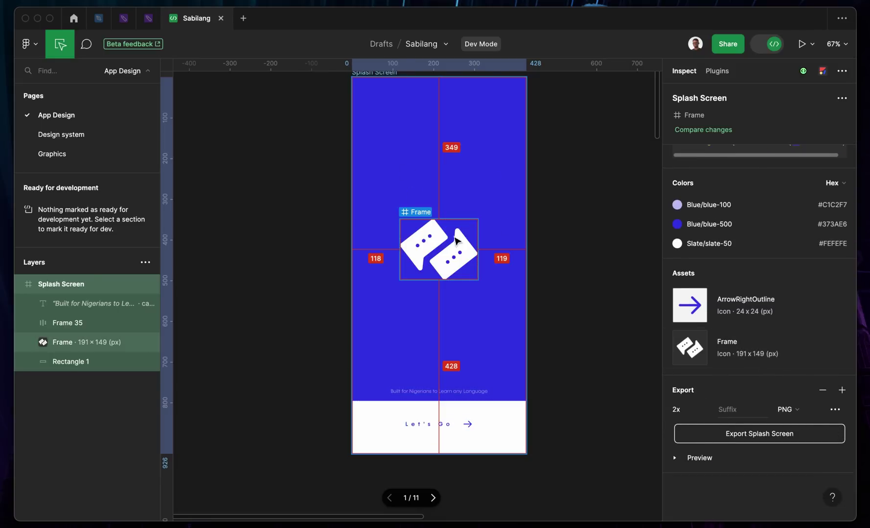
{"action": "scroll", "coordinate": [782, 314], "scroll_direction": "up", "scroll_amount": 10}
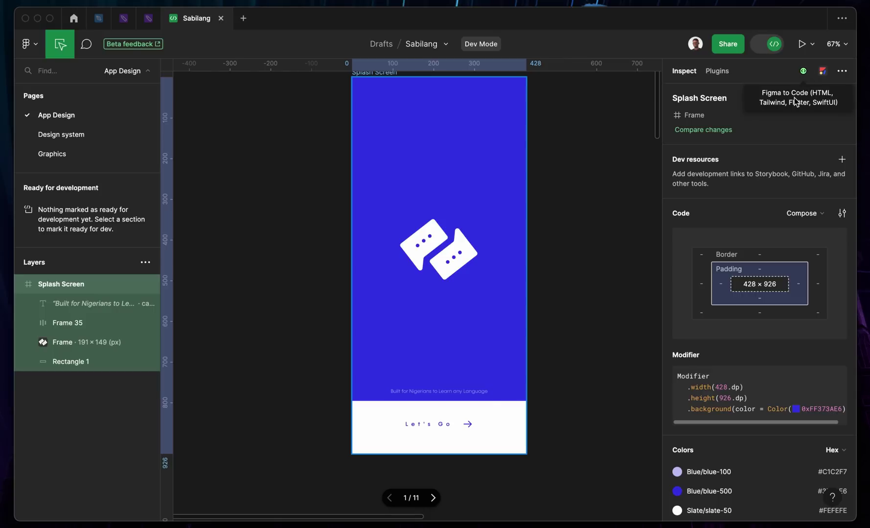
{"action": "left_click", "coordinate": [803, 71]}
Step: Set the code language to Android XML and scroll through the output
{"action": "left_click", "coordinate": [809, 214]}
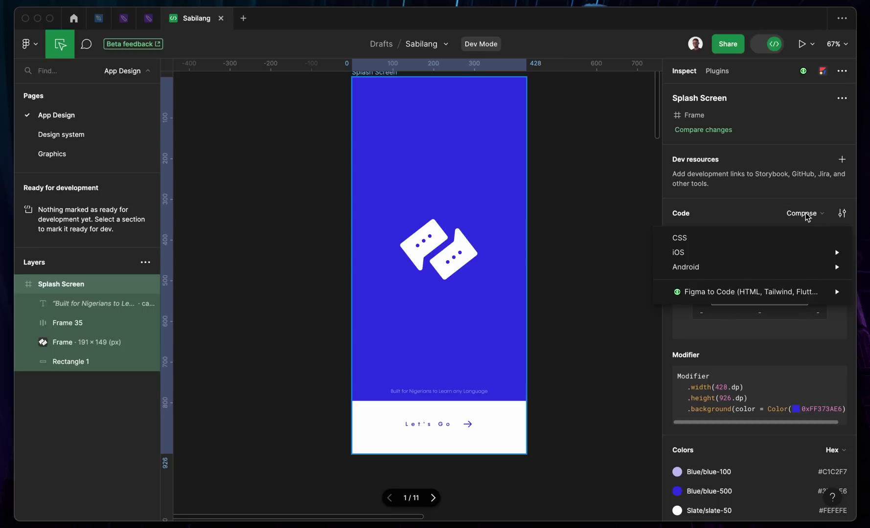
{"action": "mouse_move", "coordinate": [742, 275]}
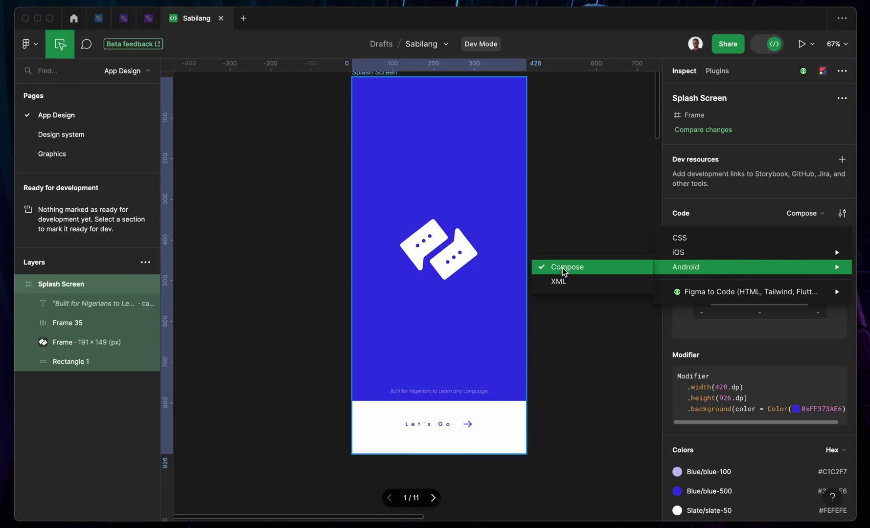
{"action": "left_click", "coordinate": [570, 283]}
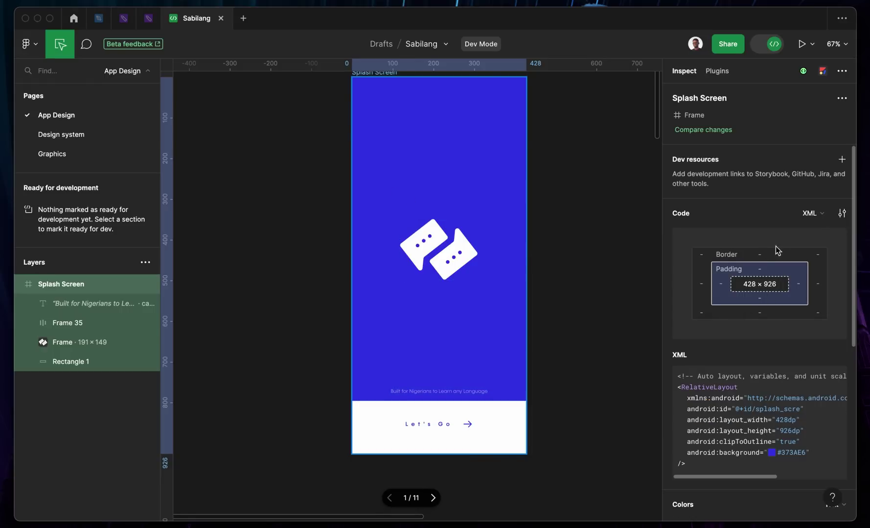
{"action": "scroll", "coordinate": [754, 248], "scroll_direction": "down", "scroll_amount": 2}
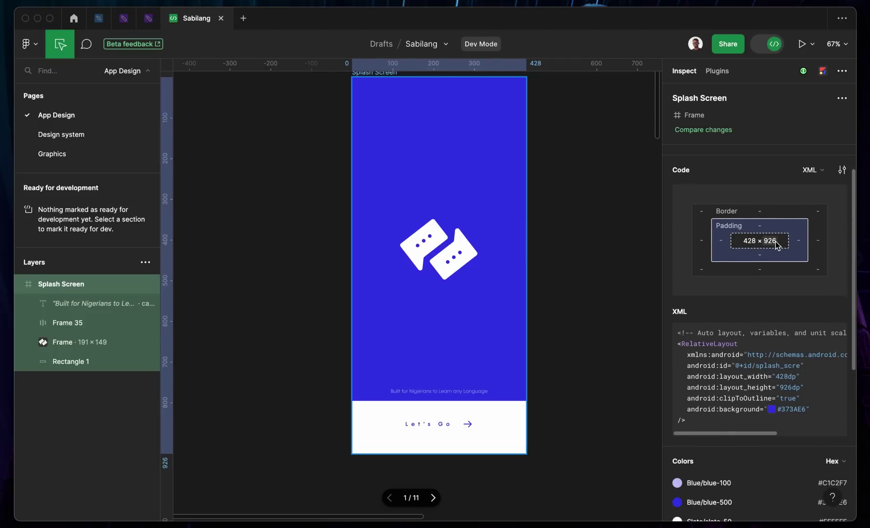
Step: Preview the frame's code as iOS SwiftUI
{"action": "left_click", "coordinate": [816, 172]}
{"action": "mouse_move", "coordinate": [685, 213]}
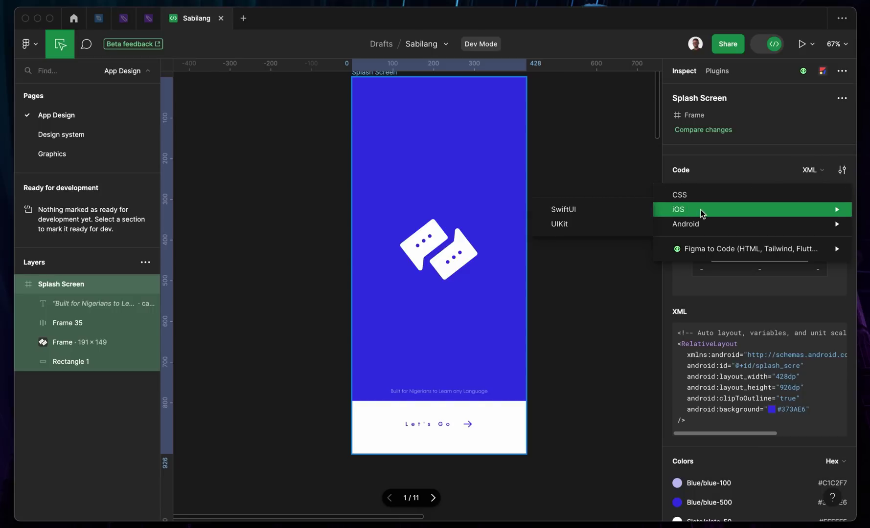
{"action": "left_click", "coordinate": [606, 214]}
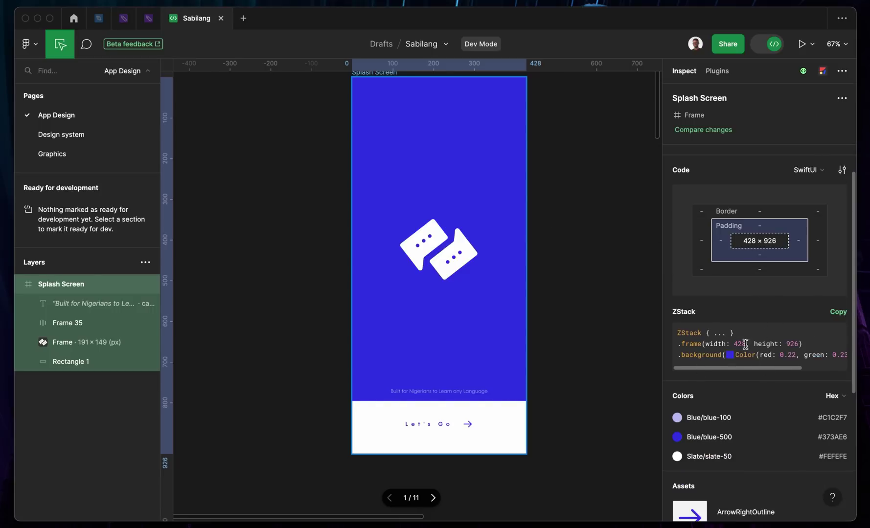
Step: Return to Android XML, showing the 428dp × 926dp RelativeLayout with #373AE6 background
{"action": "left_click", "coordinate": [809, 172]}
{"action": "mouse_move", "coordinate": [677, 226]}
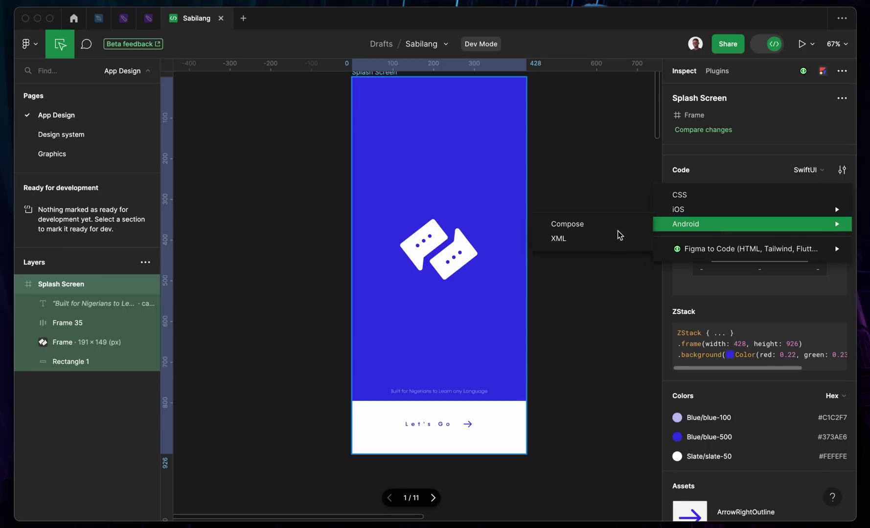
{"action": "left_click", "coordinate": [586, 238]}
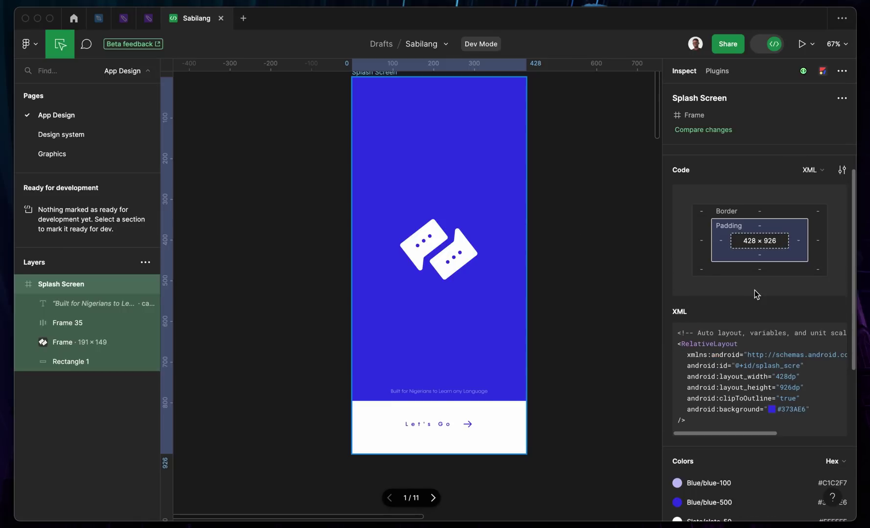
{"action": "scroll", "coordinate": [748, 220], "scroll_direction": "up", "scroll_amount": 2}
{"action": "scroll", "coordinate": [749, 219], "scroll_direction": "up", "scroll_amount": 1}
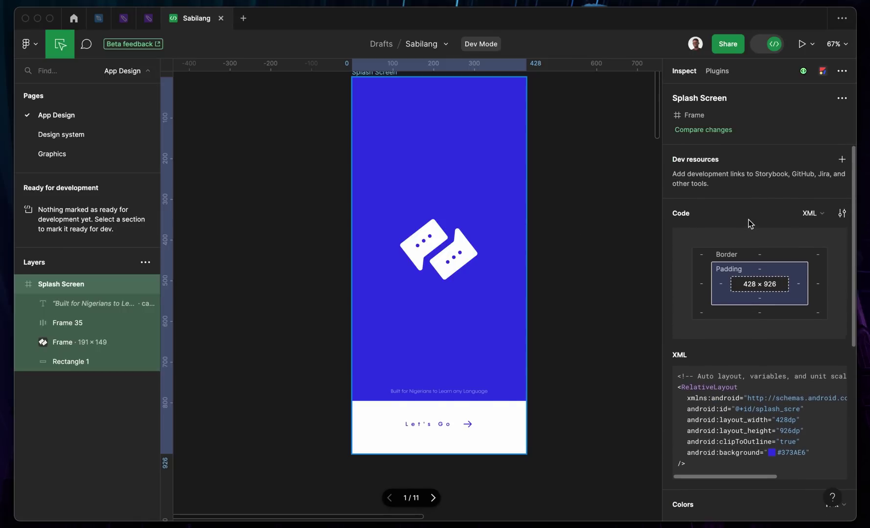
{"action": "scroll", "coordinate": [748, 220], "scroll_direction": "down", "scroll_amount": 5}
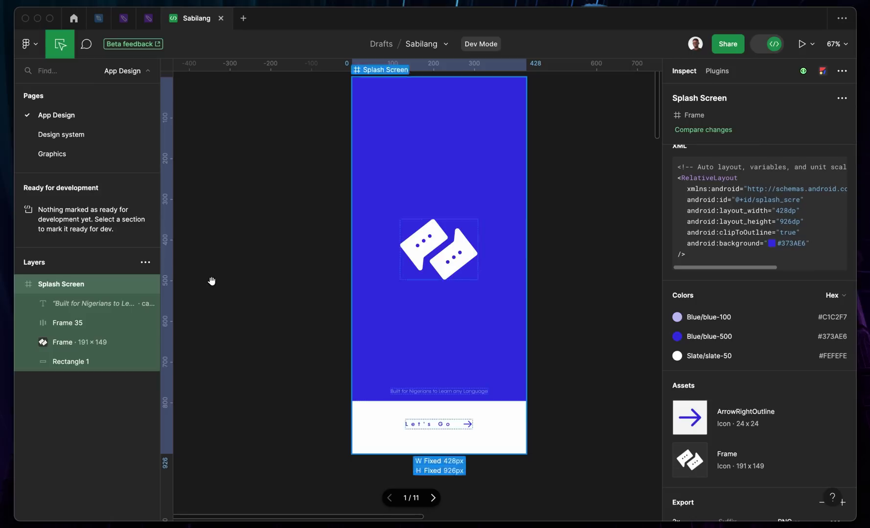
Step: Inspect the chat-bubble logo's spacing, colour formats and 191dp × 149dp XML layout with its margins
{"action": "left_click", "coordinate": [434, 253]}
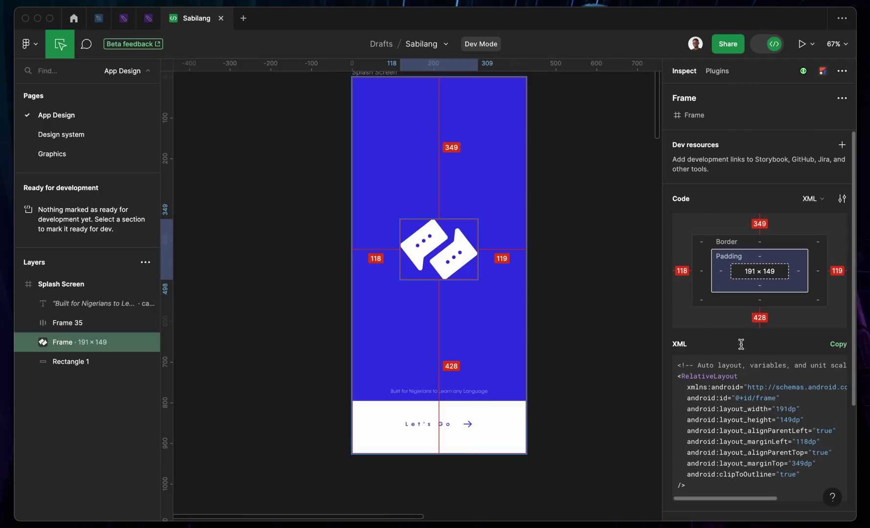
{"action": "scroll", "coordinate": [760, 318], "scroll_direction": "down", "scroll_amount": 1}
{"action": "scroll", "coordinate": [761, 321], "scroll_direction": "down", "scroll_amount": 5}
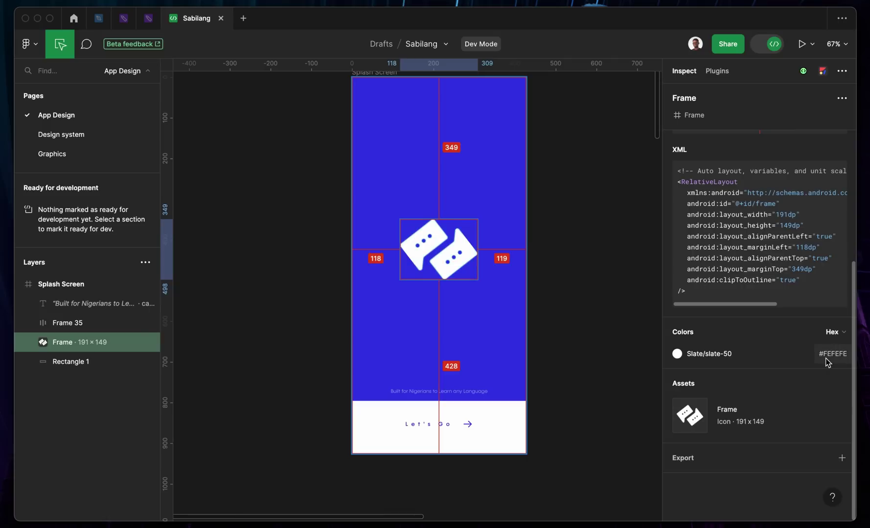
{"action": "left_click", "coordinate": [831, 333]}
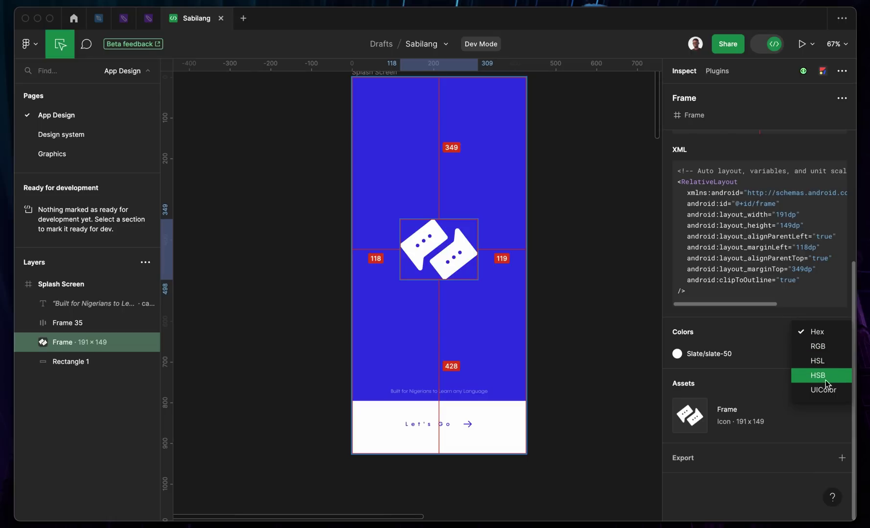
{"action": "left_click", "coordinate": [765, 364]}
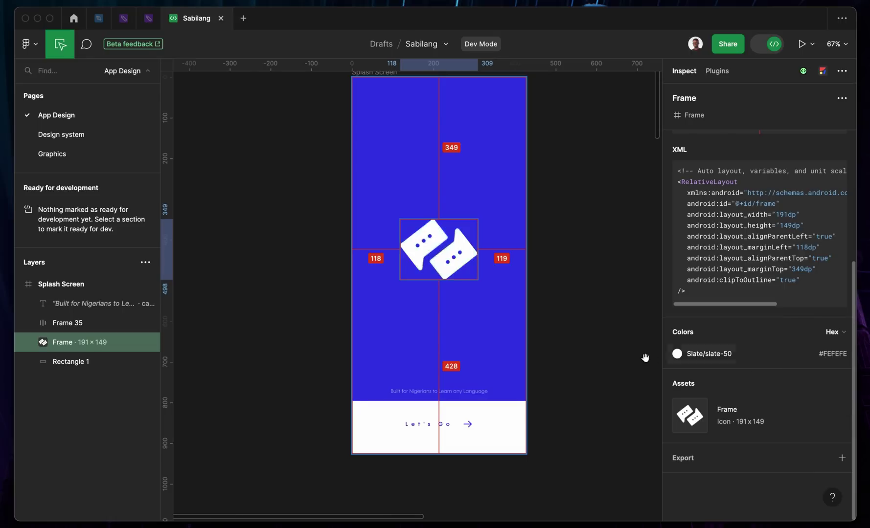
{"action": "scroll", "coordinate": [729, 303], "scroll_direction": "up", "scroll_amount": 5}
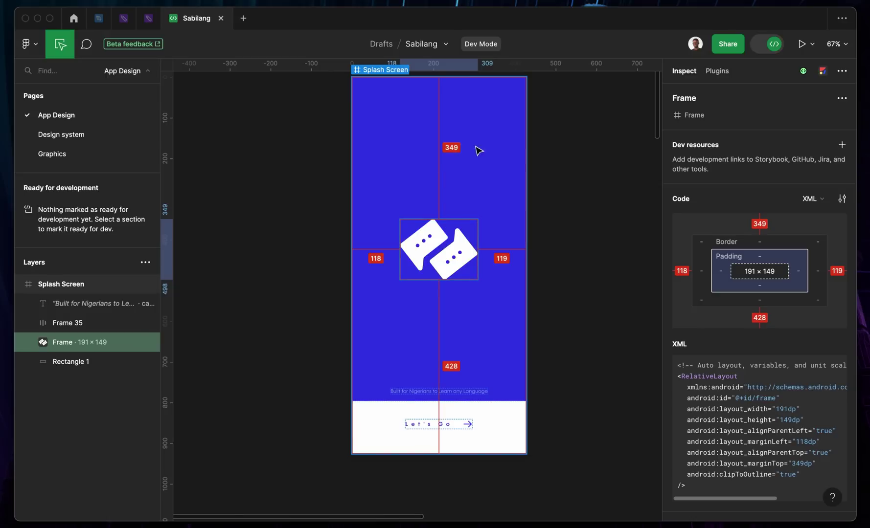
Step: Exit Dev Mode and reselect Splash Screen, showing its 428 × 926 frame with Blue/blue-500 fill
{"action": "left_click", "coordinate": [775, 45]}
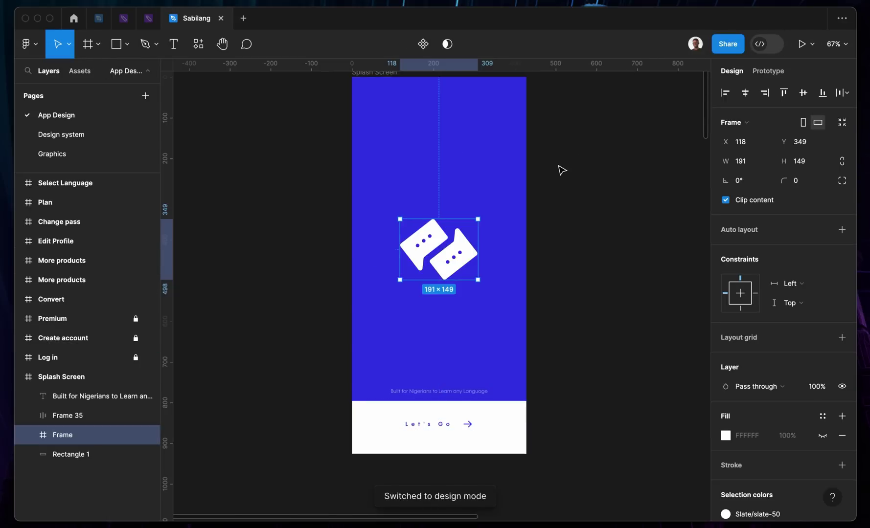
{"action": "scroll", "coordinate": [561, 168], "scroll_direction": "down", "scroll_amount": 3}
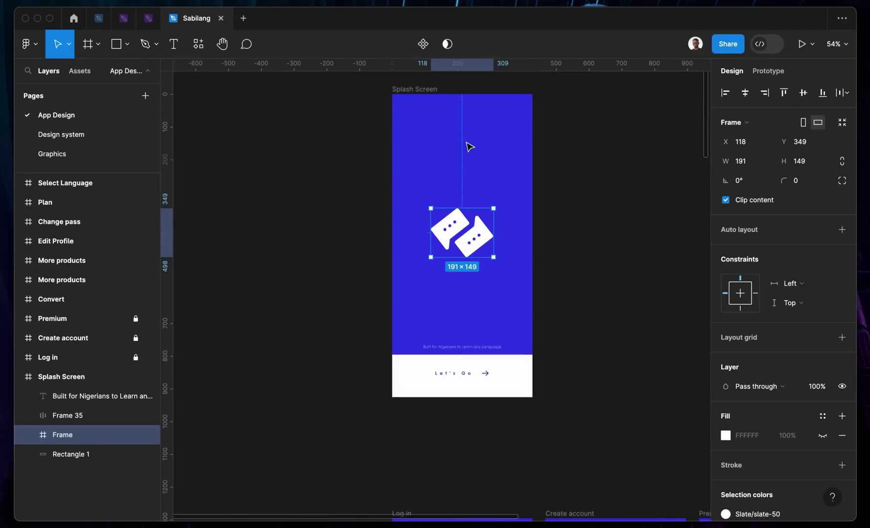
{"action": "left_click", "coordinate": [626, 151]}
{"action": "left_click", "coordinate": [399, 88]}
{"action": "right_click", "coordinate": [406, 89]}
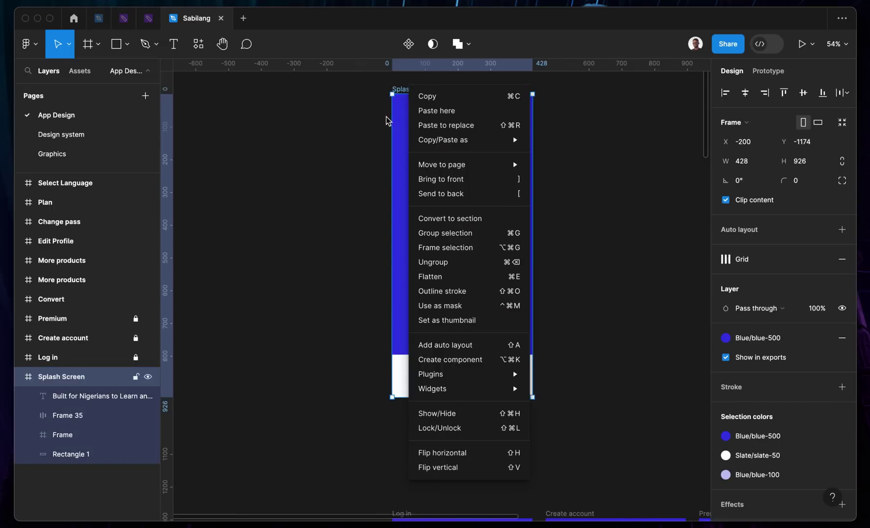
{"action": "scroll", "coordinate": [389, 118], "scroll_direction": "up", "scroll_amount": 3}
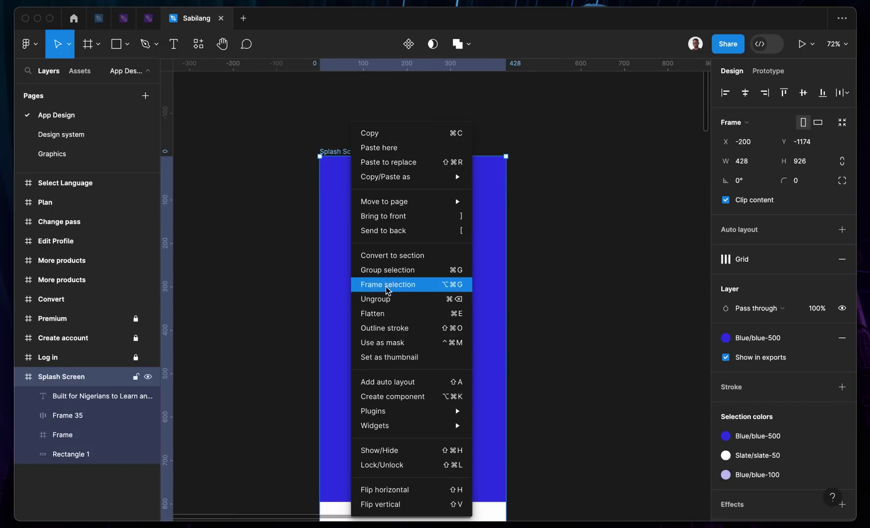
{"action": "left_click", "coordinate": [326, 142]}
{"action": "scroll", "coordinate": [326, 141], "scroll_direction": "down", "scroll_amount": 2}
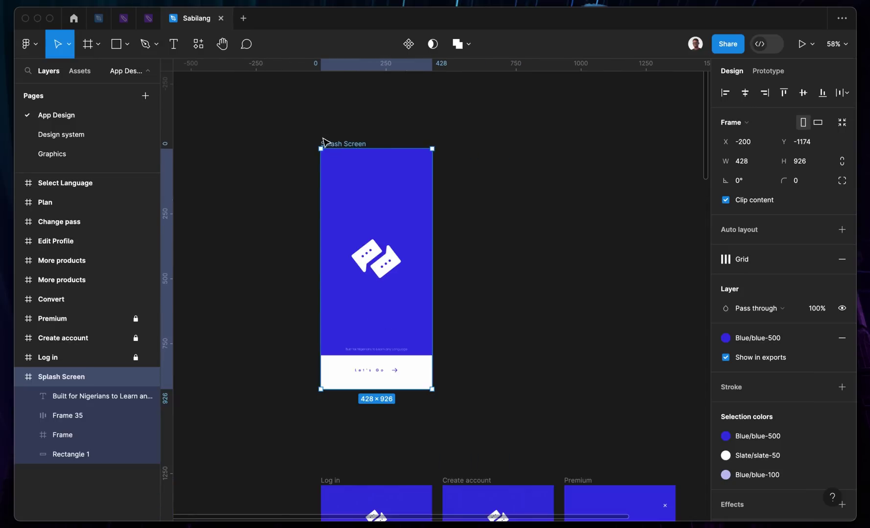
{"action": "scroll", "coordinate": [325, 142], "scroll_direction": "down", "scroll_amount": 5}
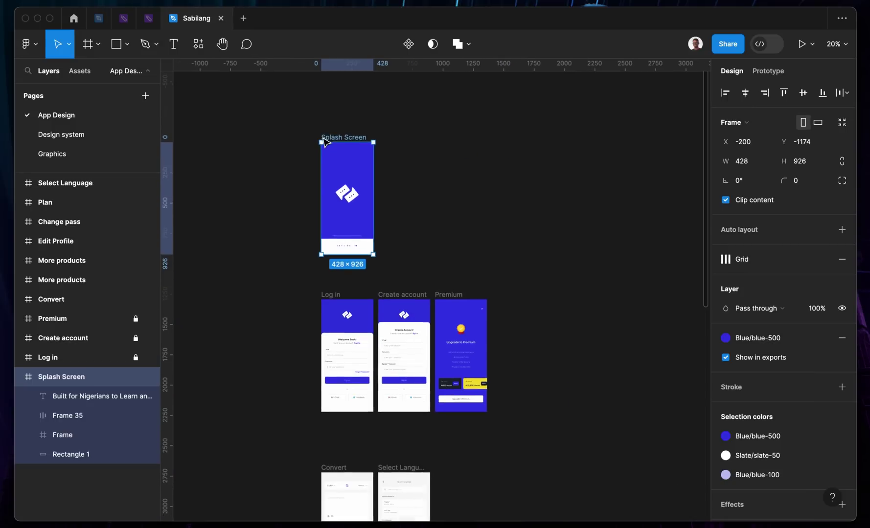
{"action": "left_click", "coordinate": [230, 151]}
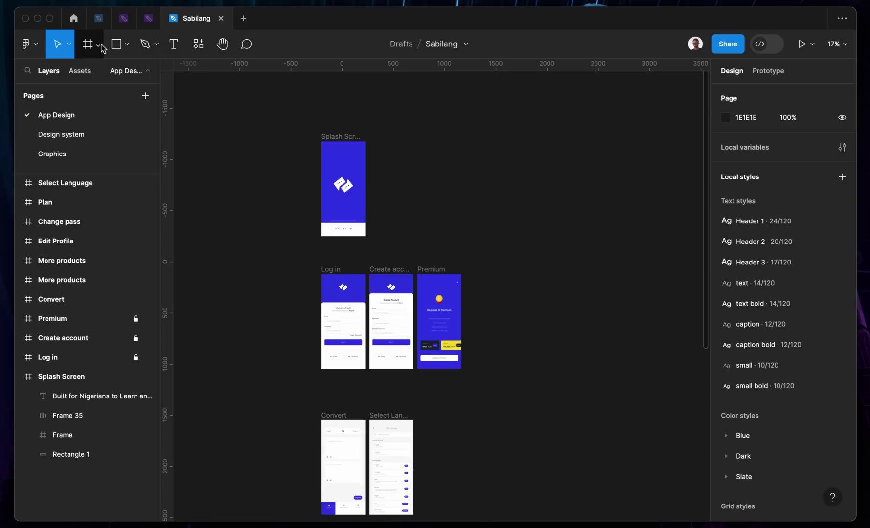
{"action": "left_click", "coordinate": [337, 138]}
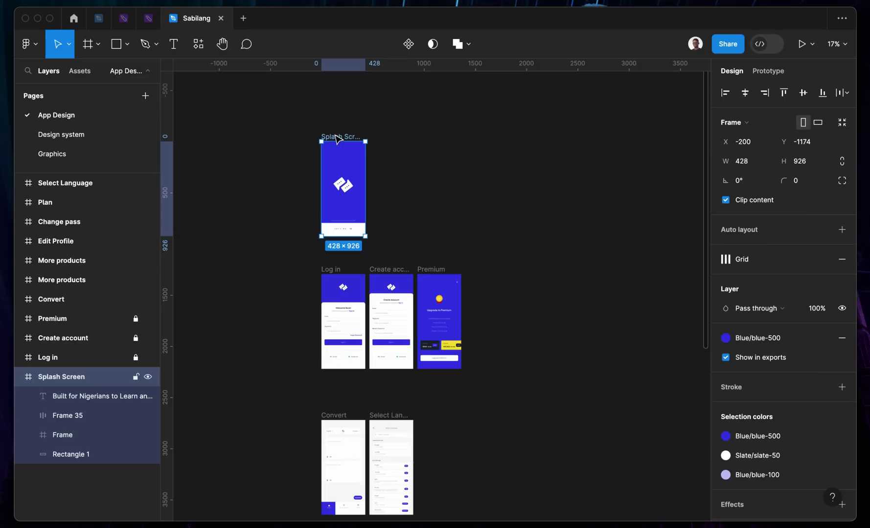
Step: Draw a section enclosing all the app screens
{"action": "left_click", "coordinate": [97, 48]}
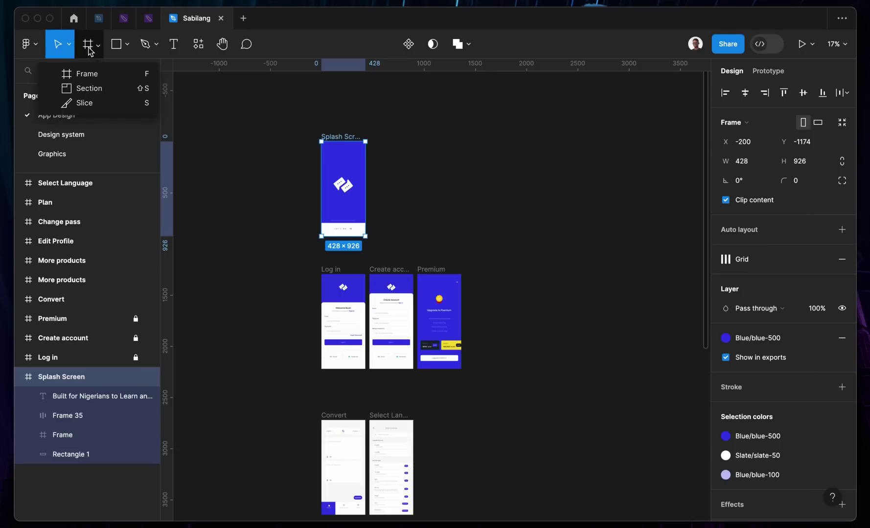
{"action": "left_click", "coordinate": [89, 93]}
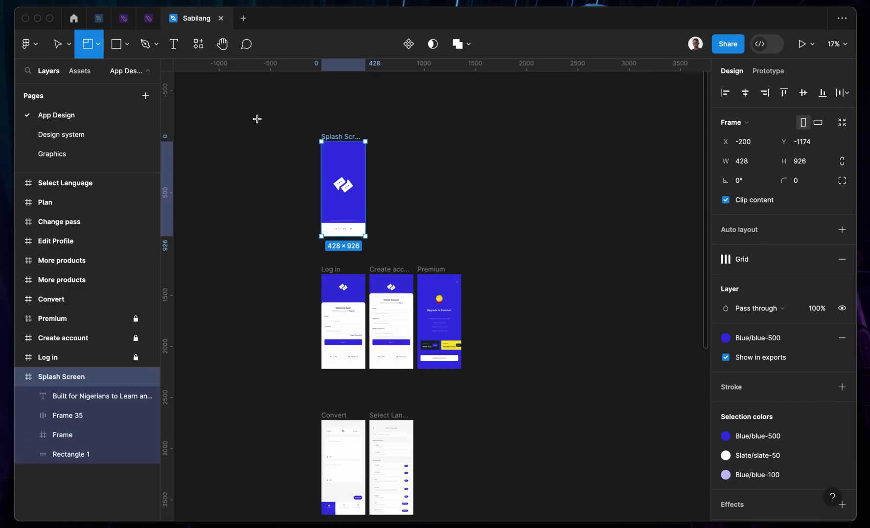
{"action": "left_click_drag", "start_coordinate": [257, 119], "coordinate": [536, 438]}
Step: Rename Section 1 to "R&D"
{"action": "scroll", "coordinate": [430, 266], "scroll_direction": "up", "scroll_amount": 10}
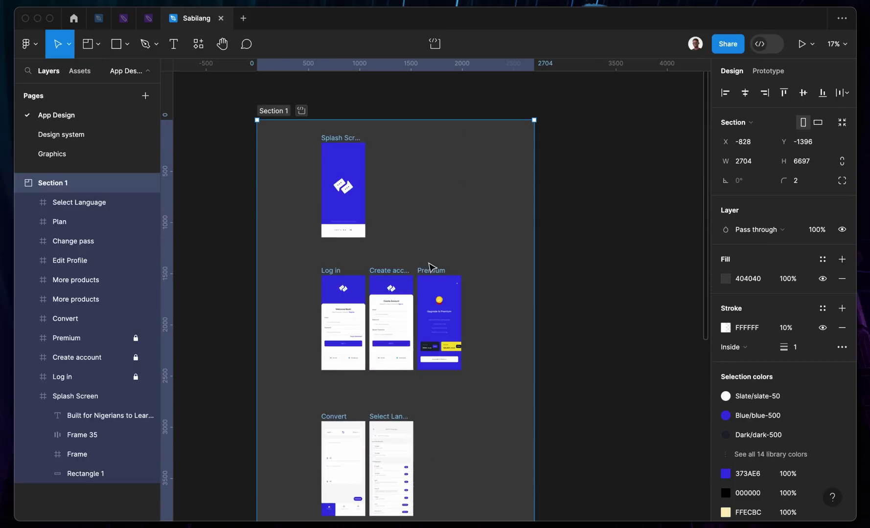
{"action": "scroll", "coordinate": [429, 266], "scroll_direction": "up", "scroll_amount": 2}
{"action": "double_click", "coordinate": [283, 176]}
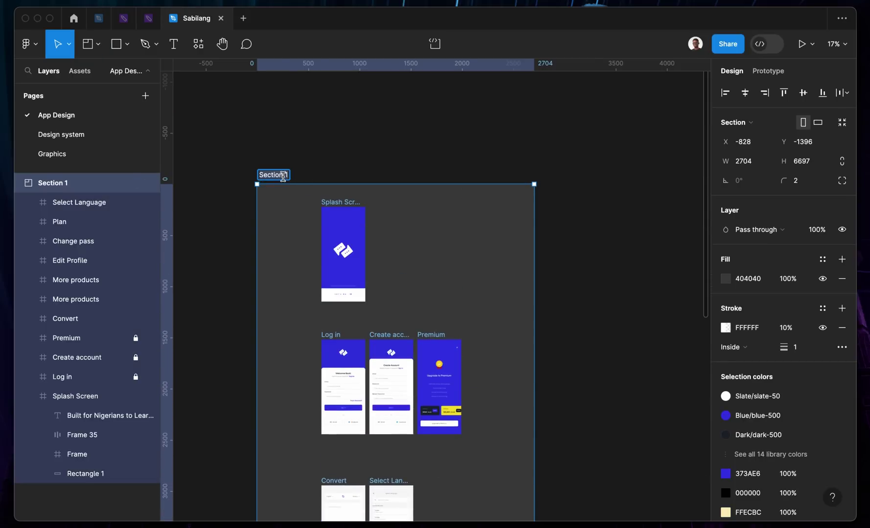
{"action": "type", "text": "Re"}
{"action": "type", "text": "D"}
{"action": "key", "text": "BackSpace"}
{"action": "key", "text": "BackSpace"}
{"action": "type", "text": "^D"}
{"action": "key", "text": "Return"}
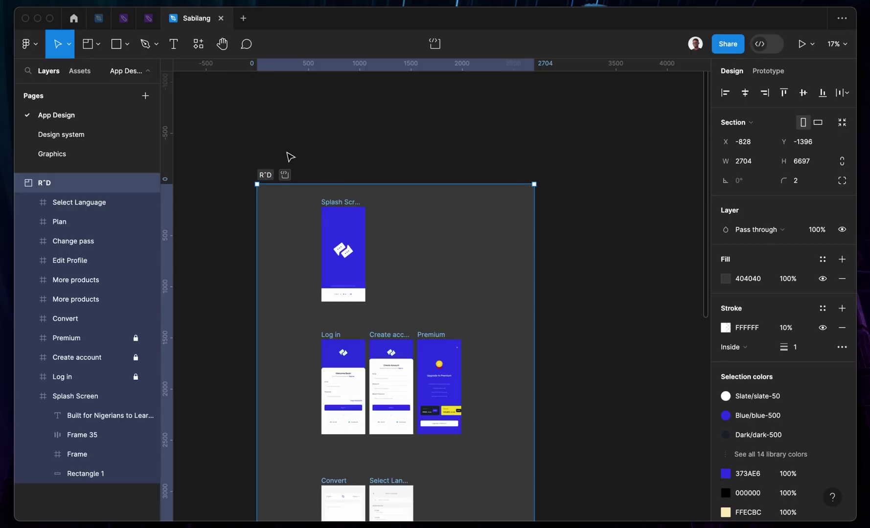
Step: Mark the R&D section as Ready for dev, then deselect it
{"action": "scroll", "coordinate": [271, 167], "scroll_direction": "up", "scroll_amount": 5}
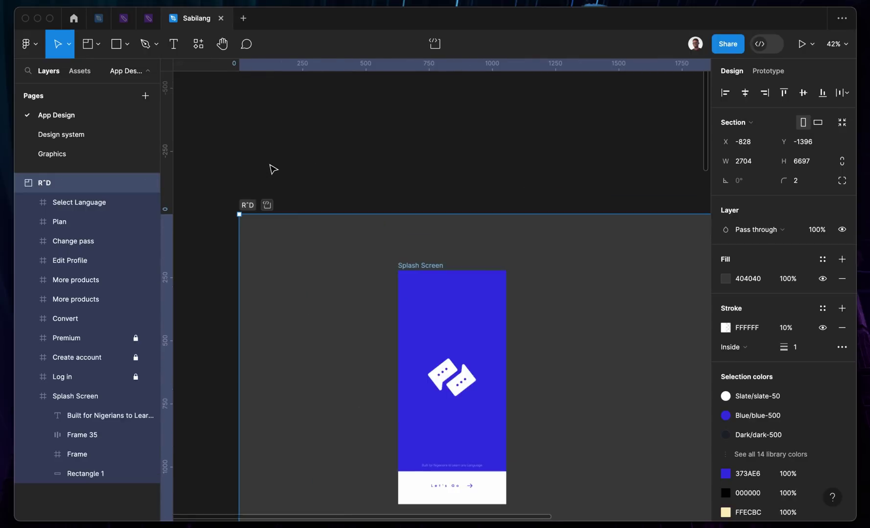
{"action": "left_click", "coordinate": [269, 206]}
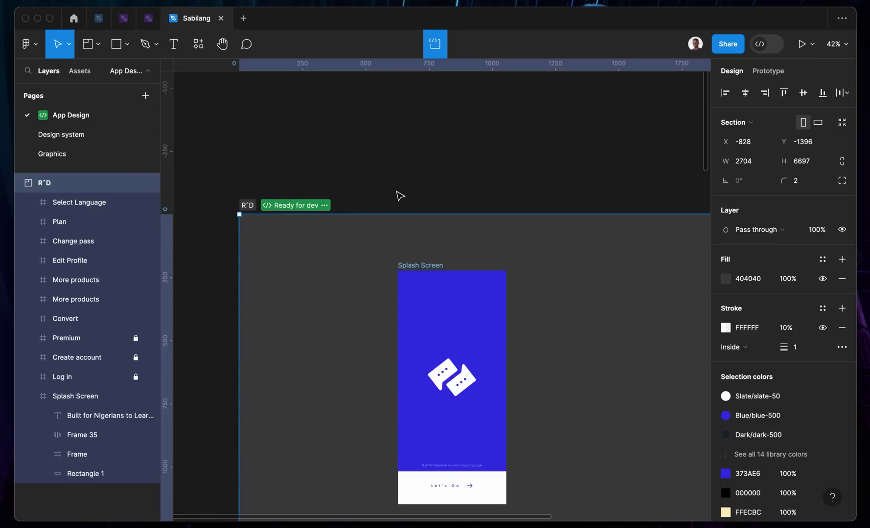
{"action": "left_click", "coordinate": [278, 156]}
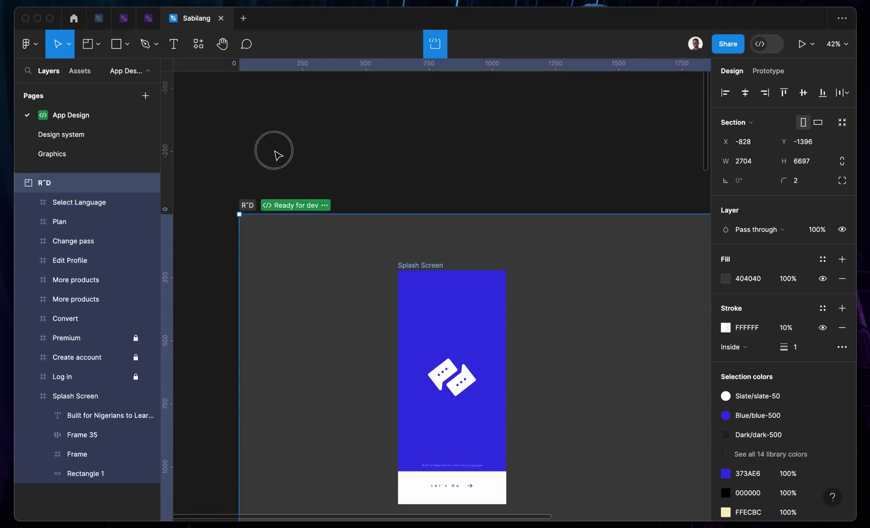
{"action": "scroll", "coordinate": [275, 151], "scroll_direction": "down", "scroll_amount": 5}
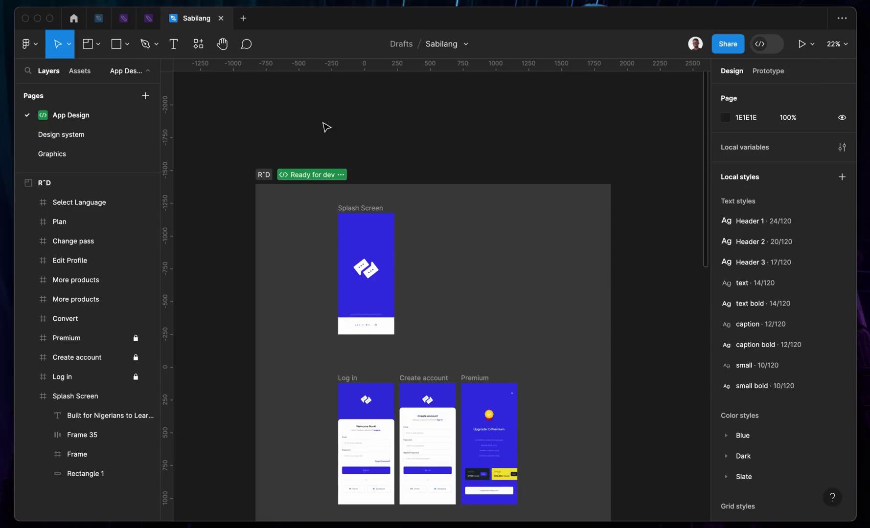
{"action": "scroll", "coordinate": [325, 125], "scroll_direction": "down", "scroll_amount": 5}
{"action": "scroll", "coordinate": [285, 142], "scroll_direction": "up", "scroll_amount": 3}
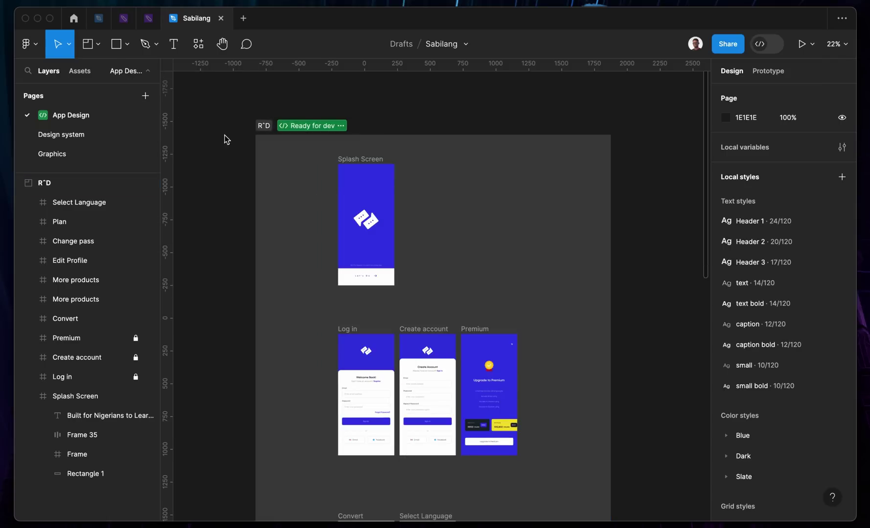
Step: Turn Dev Mode on and center the whole R&D section listed under Ready for development
{"action": "left_click", "coordinate": [760, 47]}
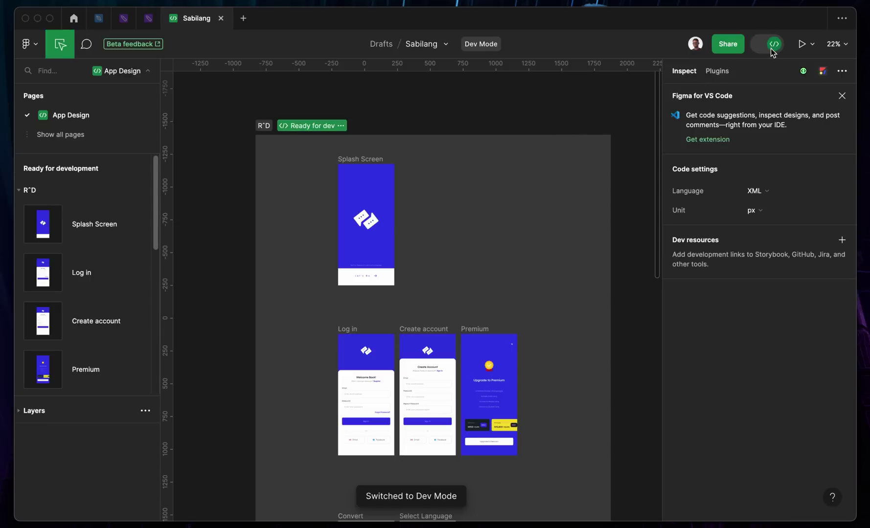
{"action": "scroll", "coordinate": [336, 232], "scroll_direction": "down", "scroll_amount": 1}
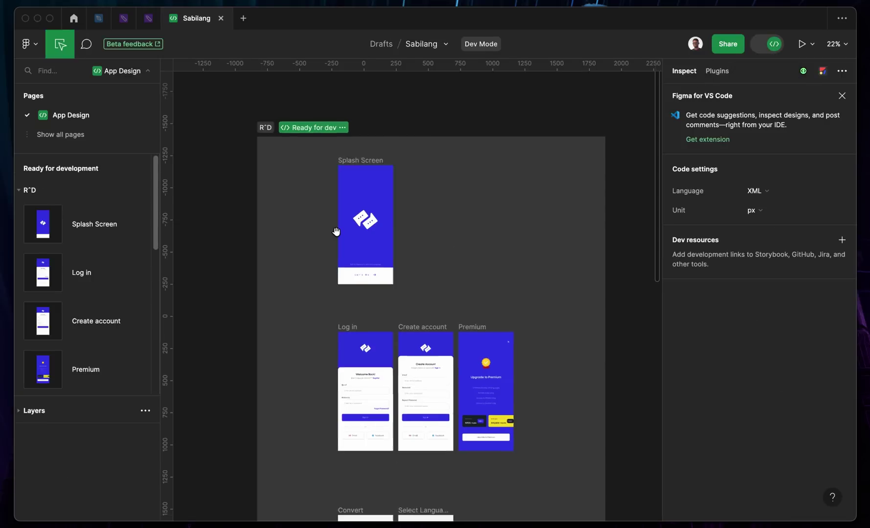
{"action": "scroll", "coordinate": [336, 231], "scroll_direction": "down", "scroll_amount": 2}
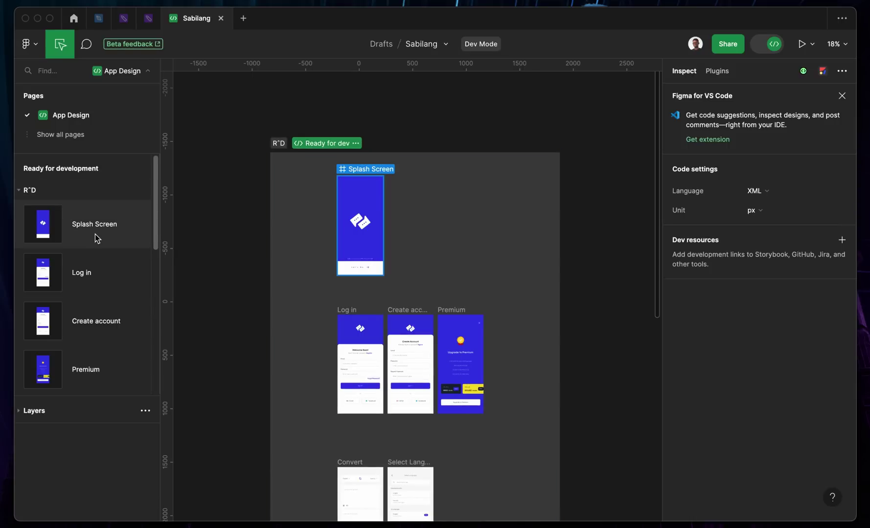
{"action": "scroll", "coordinate": [103, 287], "scroll_direction": "down", "scroll_amount": 10}
{"action": "scroll", "coordinate": [108, 313], "scroll_direction": "up", "scroll_amount": 3}
{"action": "scroll", "coordinate": [108, 314], "scroll_direction": "up", "scroll_amount": 5}
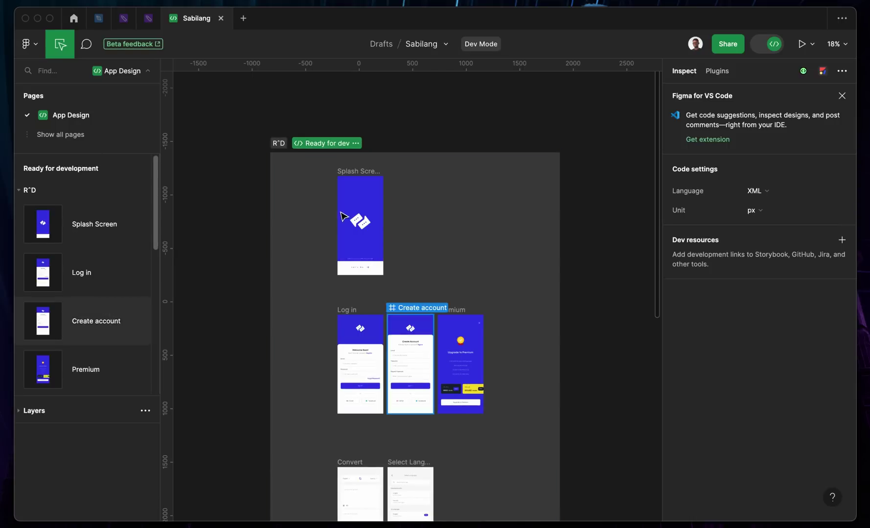
{"action": "scroll", "coordinate": [530, 212], "scroll_direction": "down", "scroll_amount": 5}
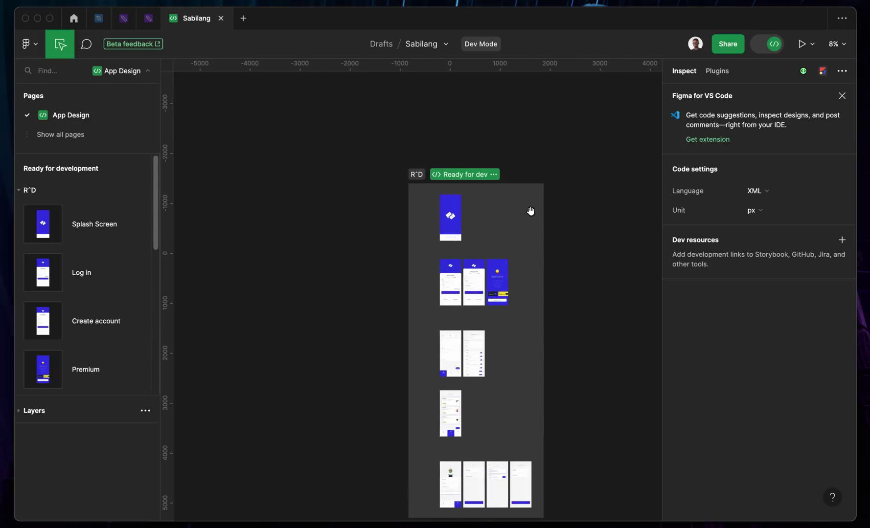
{"action": "left_click_drag", "start_coordinate": [530, 250], "coordinate": [427, 197]}
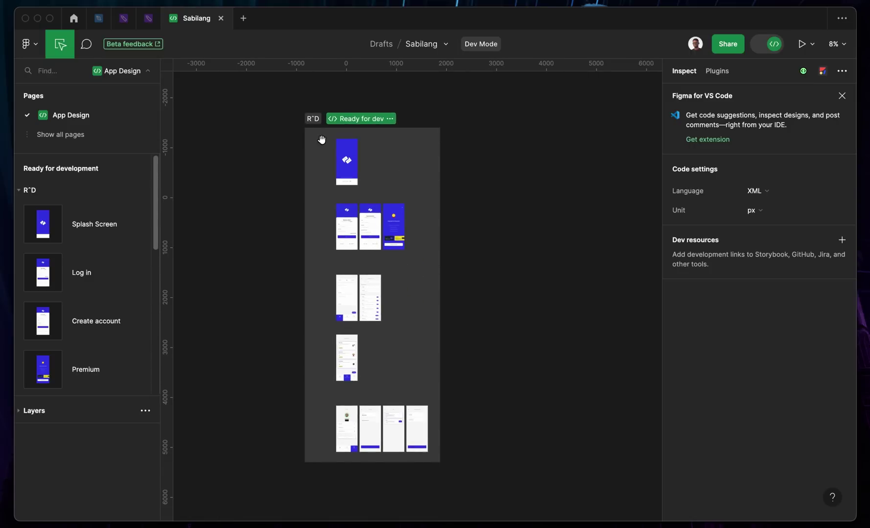
{"action": "scroll", "coordinate": [321, 138], "scroll_direction": "up", "scroll_amount": 5}
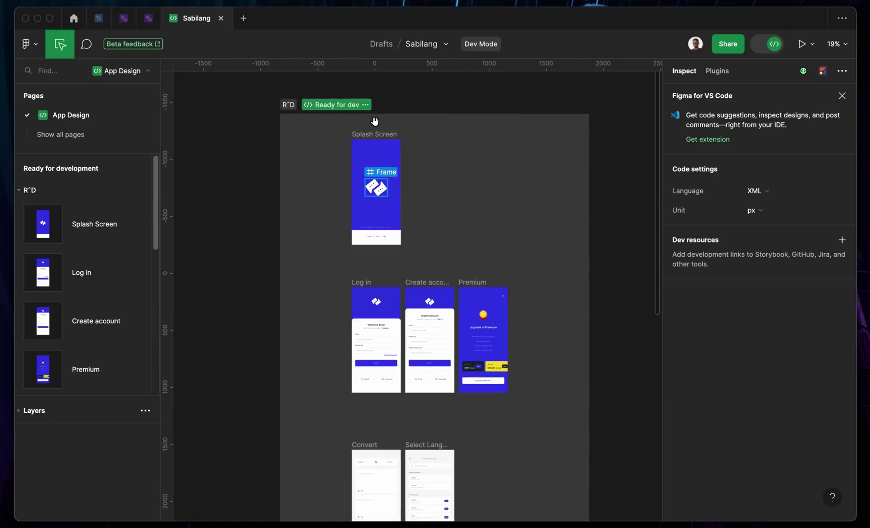
Step: Open Splash Screen in focus view and show the Plugins list with Figma to Code and Anima
{"action": "double_click", "coordinate": [377, 140]}
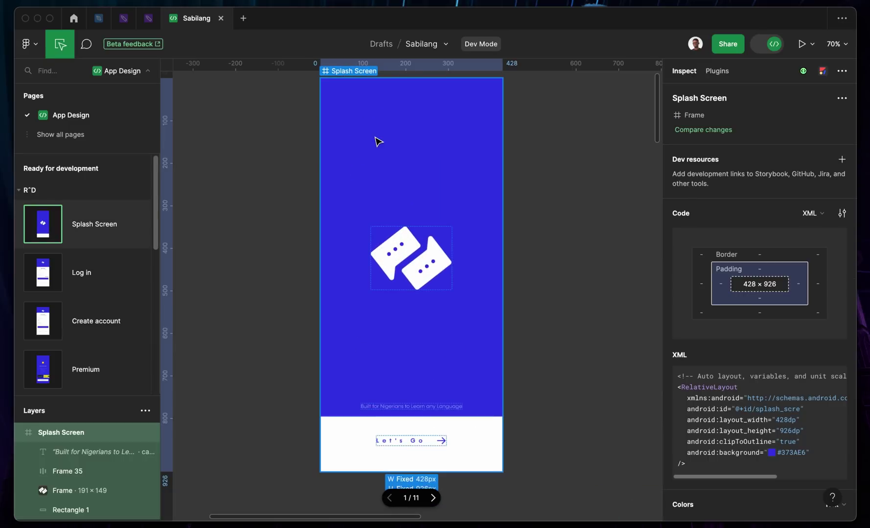
{"action": "scroll", "coordinate": [406, 187], "scroll_direction": "up", "scroll_amount": 3}
{"action": "scroll", "coordinate": [407, 186], "scroll_direction": "down", "scroll_amount": 2}
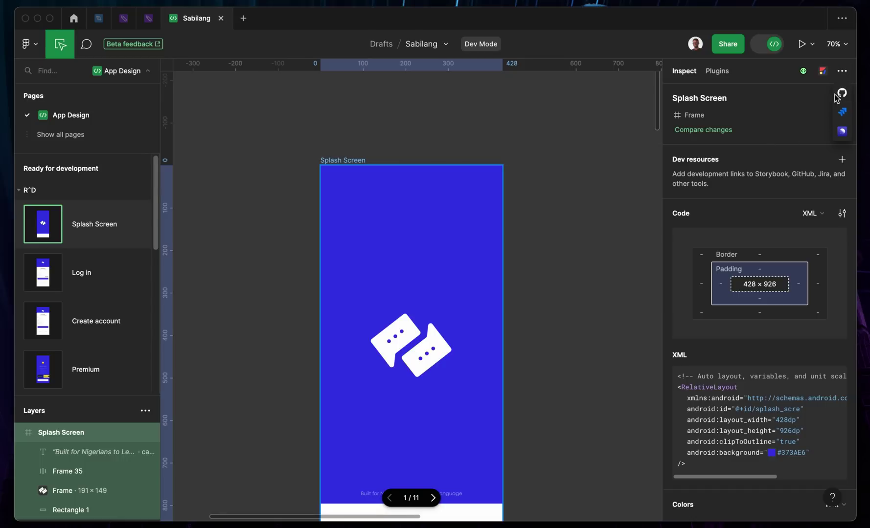
{"action": "left_click", "coordinate": [842, 114]}
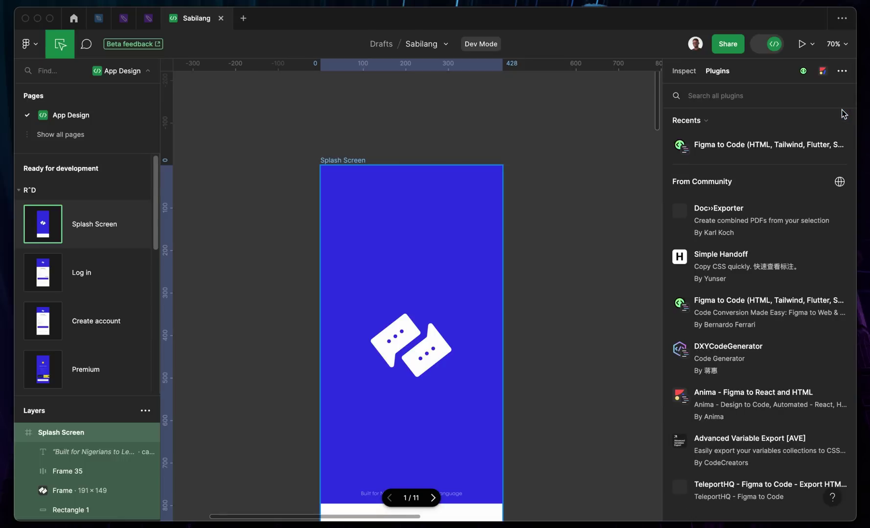